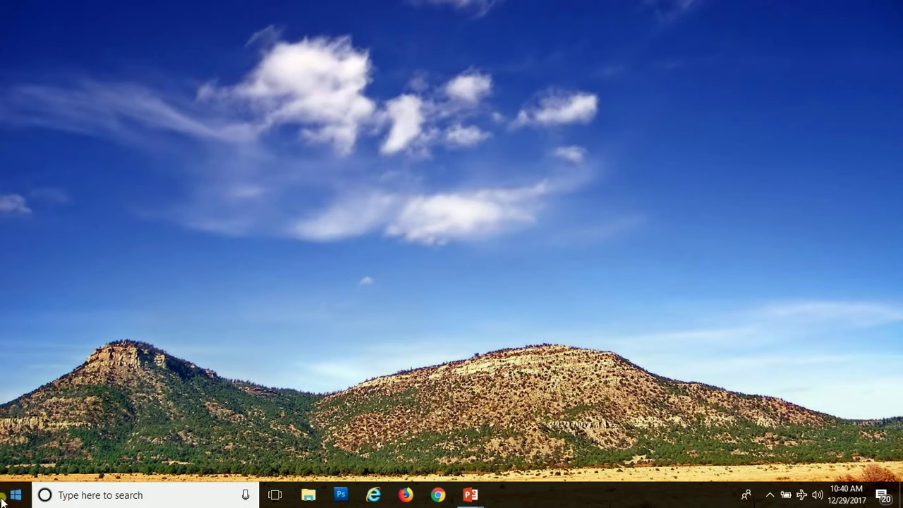
Search Windows for Settings and open the Default apps page in the Apps category.
{"action": "left_click", "coordinate": [4, 497]}
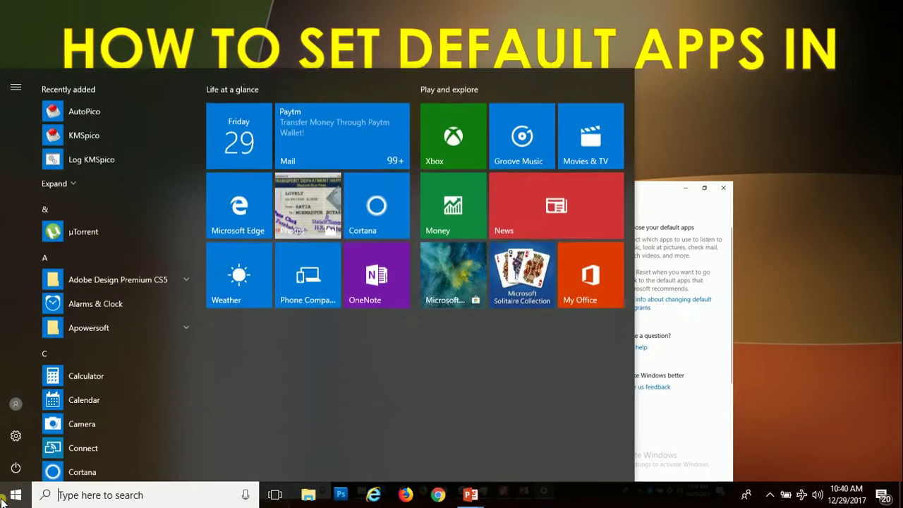
{"action": "left_click", "coordinate": [99, 501]}
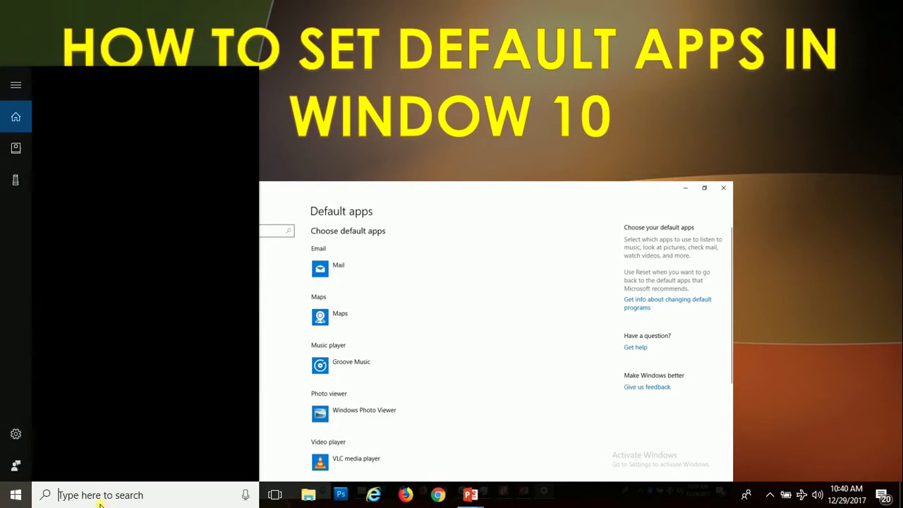
{"action": "type", "text": "sett"}
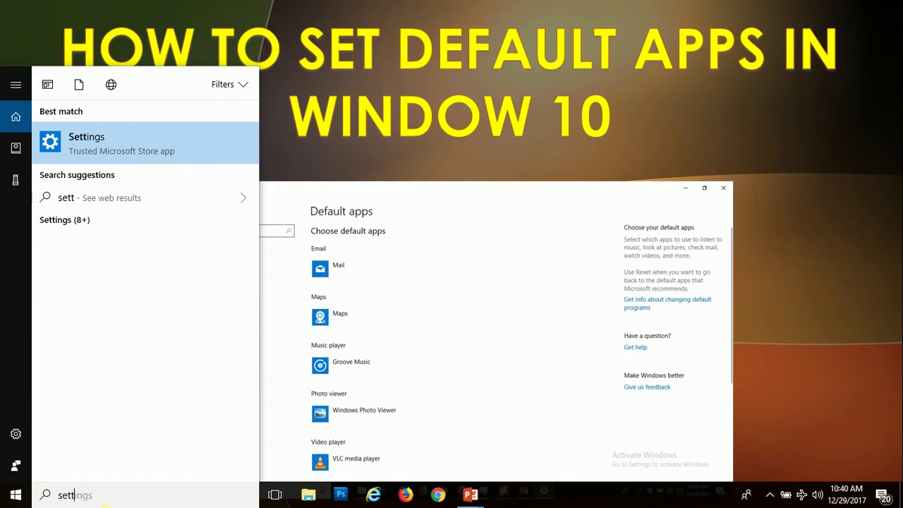
{"action": "left_click", "coordinate": [102, 157]}
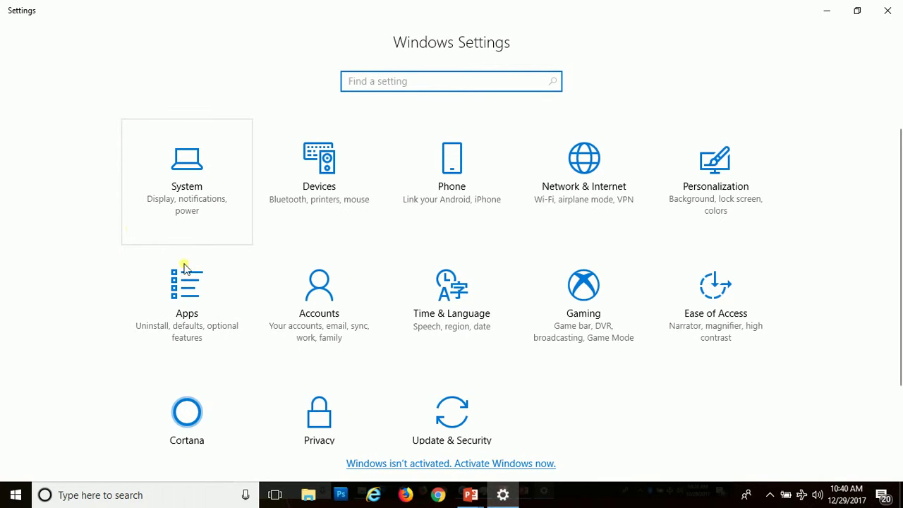
{"action": "left_click", "coordinate": [191, 296]}
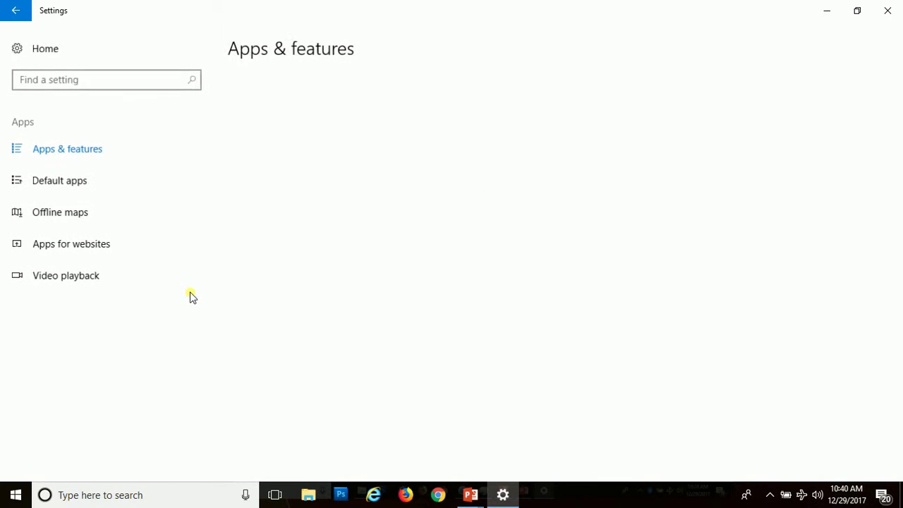
{"action": "left_click", "coordinate": [79, 182]}
Choose VLC media player as the default video player.
{"action": "scroll", "coordinate": [430, 180], "scroll_direction": "down", "scroll_amount": 3}
{"action": "scroll", "coordinate": [426, 261], "scroll_direction": "up", "scroll_amount": 3}
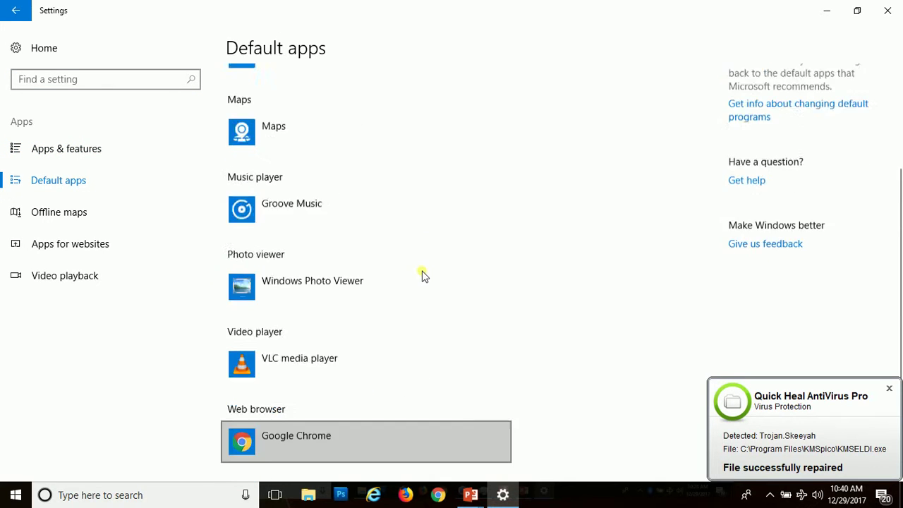
{"action": "scroll", "coordinate": [306, 349], "scroll_direction": "down", "scroll_amount": 3}
{"action": "scroll", "coordinate": [306, 360], "scroll_direction": "up", "scroll_amount": 3}
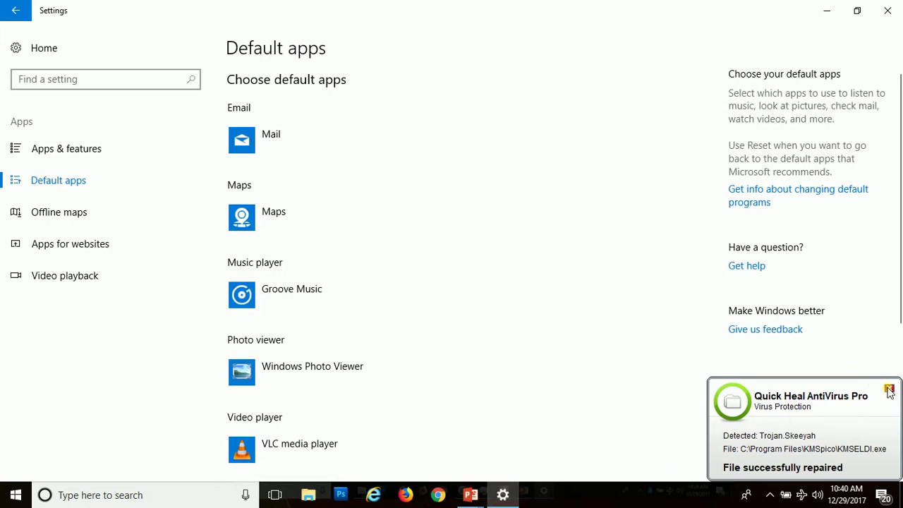
{"action": "scroll", "coordinate": [309, 367], "scroll_direction": "down", "scroll_amount": 3}
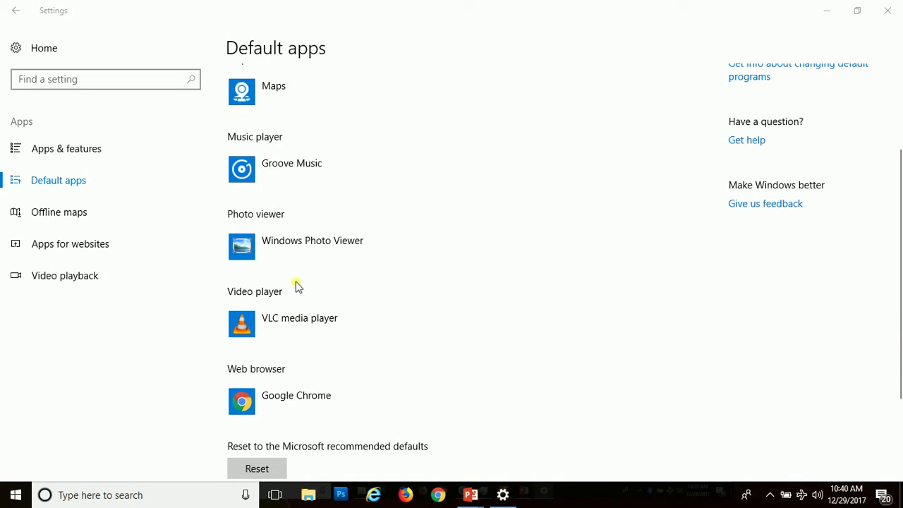
{"action": "left_click", "coordinate": [290, 329]}
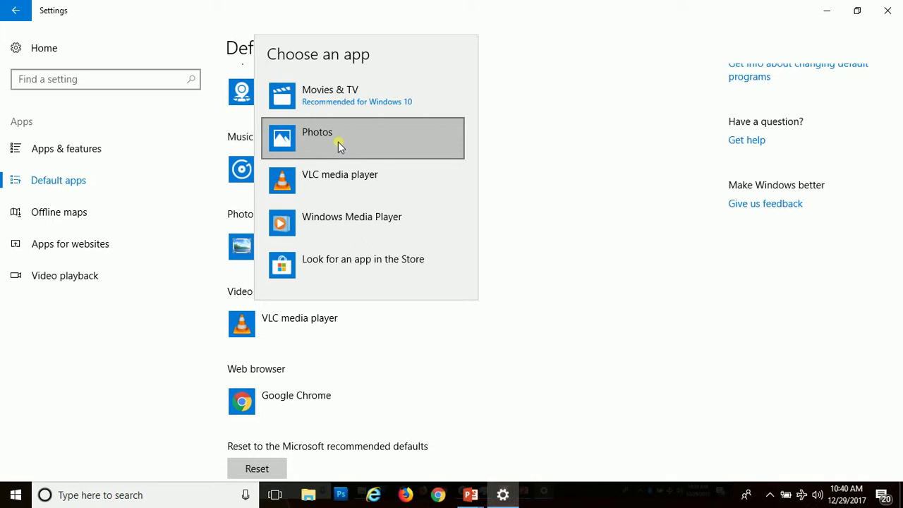
{"action": "left_click", "coordinate": [364, 174]}
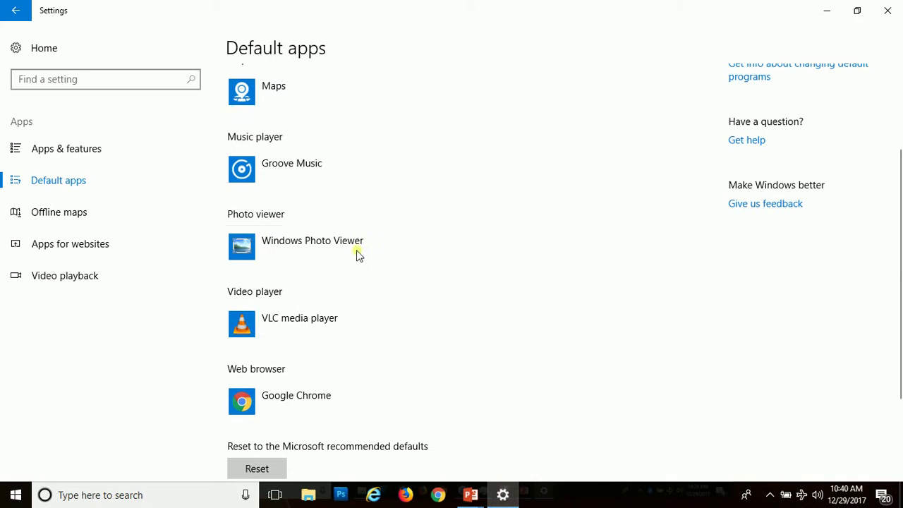
Check the available photo viewer apps without choosing one, and set the default music player to VLC media player.
{"action": "left_click", "coordinate": [356, 250]}
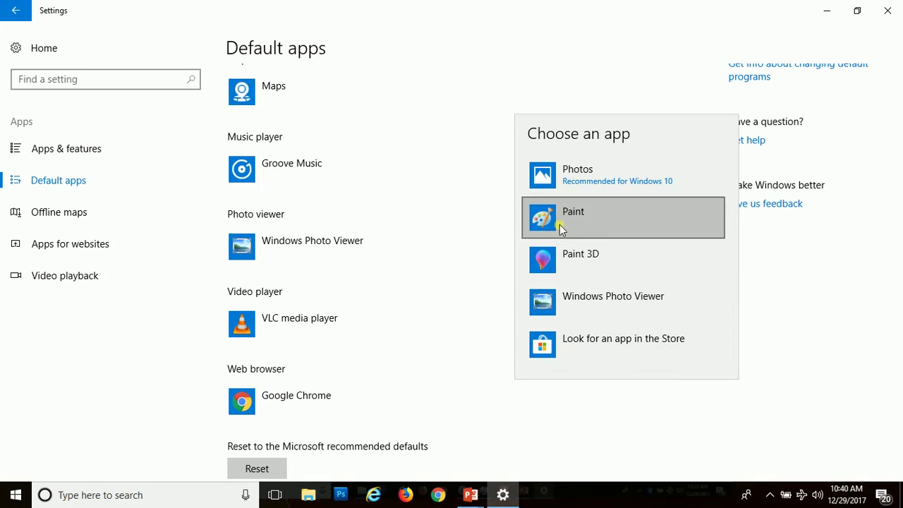
{"action": "left_click", "coordinate": [433, 308]}
{"action": "left_click", "coordinate": [327, 173]}
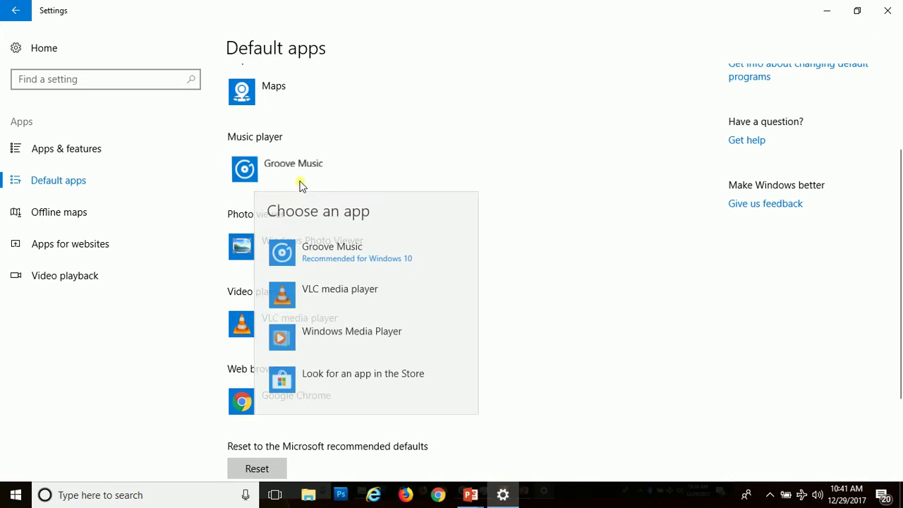
{"action": "left_click", "coordinate": [323, 286]}
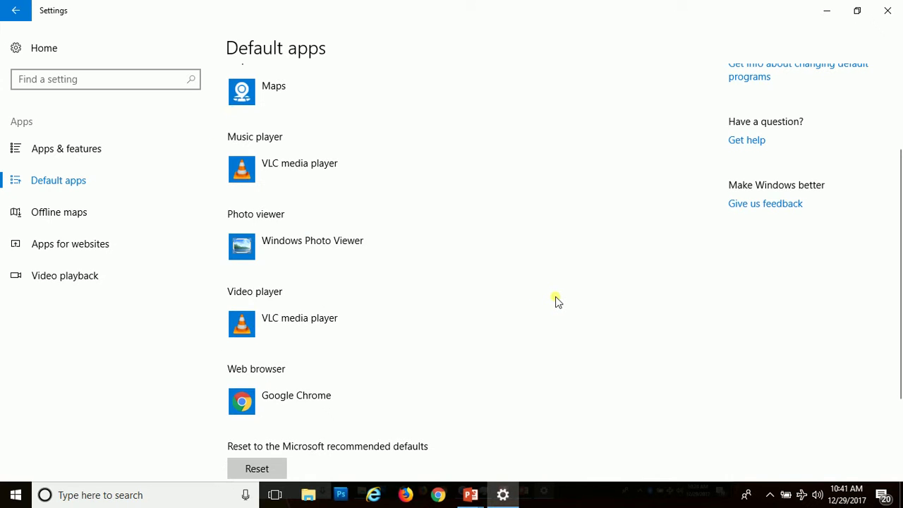
Review the rest of the default app options and open the settings for choosing default apps by file type.
{"action": "scroll", "coordinate": [555, 297], "scroll_direction": "down", "scroll_amount": 1}
{"action": "scroll", "coordinate": [554, 303], "scroll_direction": "down", "scroll_amount": 2}
{"action": "scroll", "coordinate": [548, 322], "scroll_direction": "up", "scroll_amount": 6}
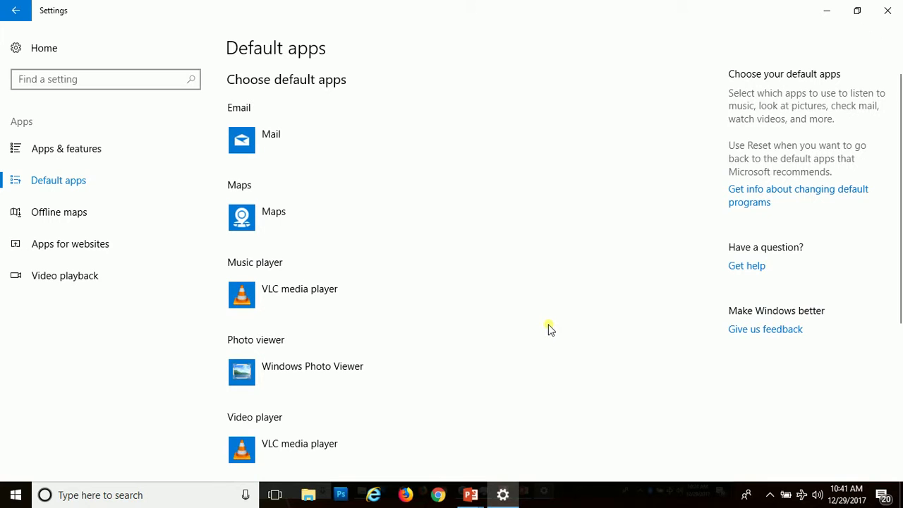
{"action": "scroll", "coordinate": [550, 329], "scroll_direction": "down", "scroll_amount": 5}
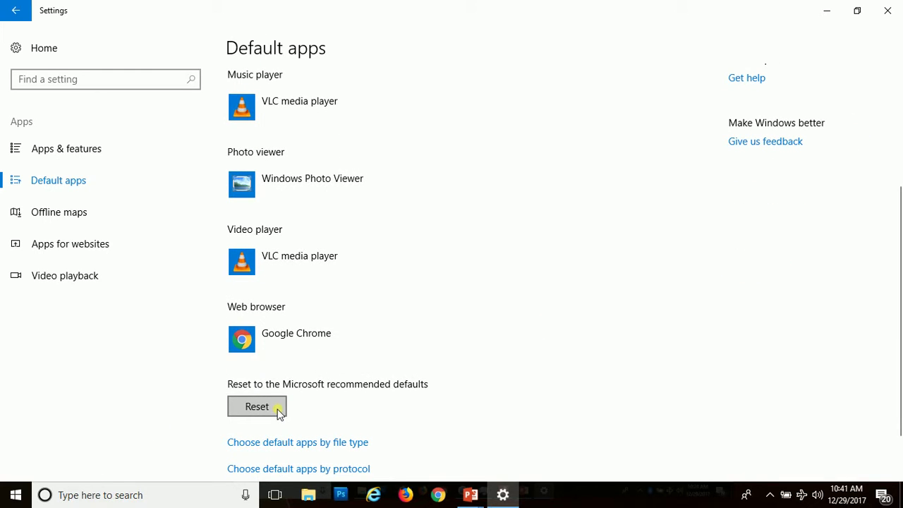
{"action": "left_click", "coordinate": [278, 411]}
{"action": "scroll", "coordinate": [272, 420], "scroll_direction": "down", "scroll_amount": 6}
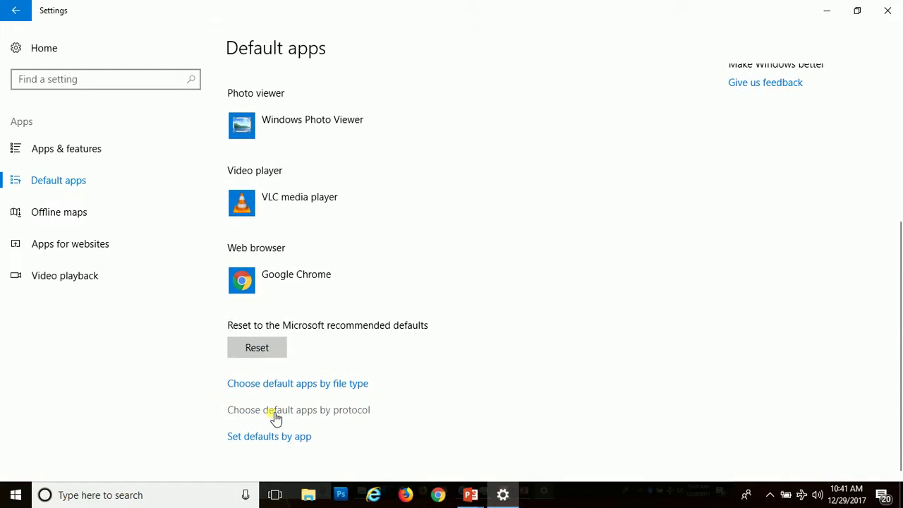
{"action": "scroll", "coordinate": [433, 308], "scroll_direction": "up", "scroll_amount": 4}
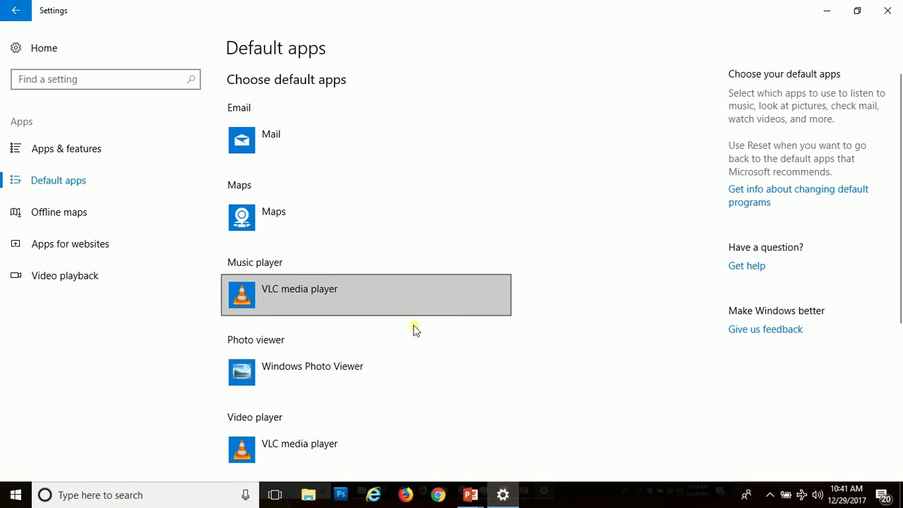
{"action": "scroll", "coordinate": [369, 408], "scroll_direction": "down", "scroll_amount": 4}
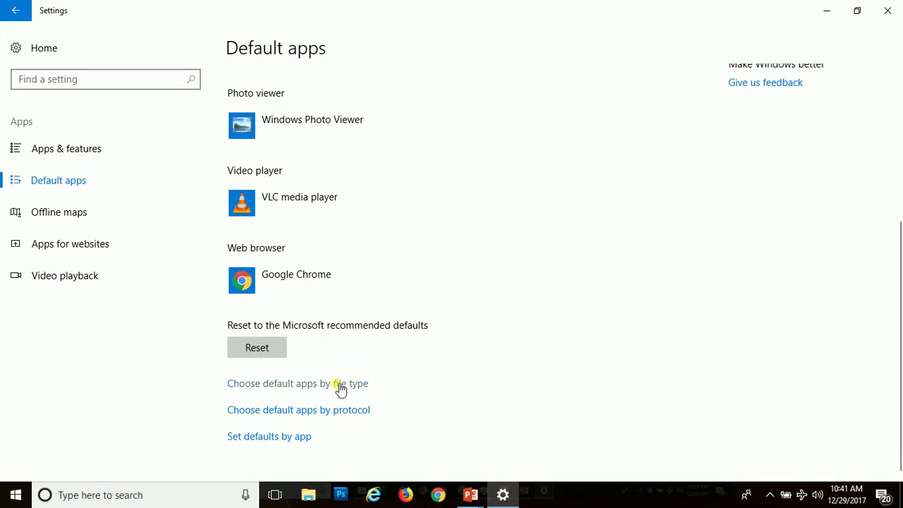
{"action": "left_click", "coordinate": [339, 384]}
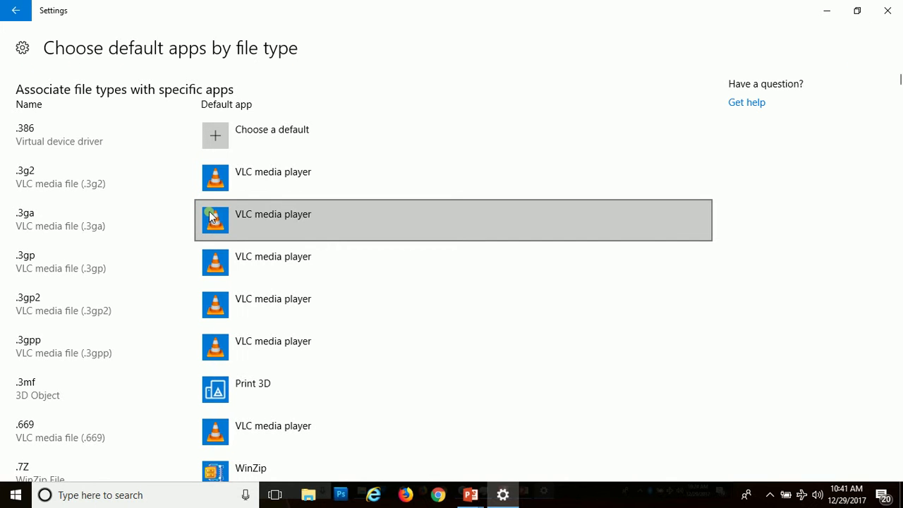
Find the .pdf entry in the file type list and set its default app to Microsoft Edge.
{"action": "scroll", "coordinate": [177, 162], "scroll_direction": "down", "scroll_amount": 5}
{"action": "scroll", "coordinate": [175, 164], "scroll_direction": "up", "scroll_amount": 4}
{"action": "scroll", "coordinate": [175, 163], "scroll_direction": "up", "scroll_amount": 2}
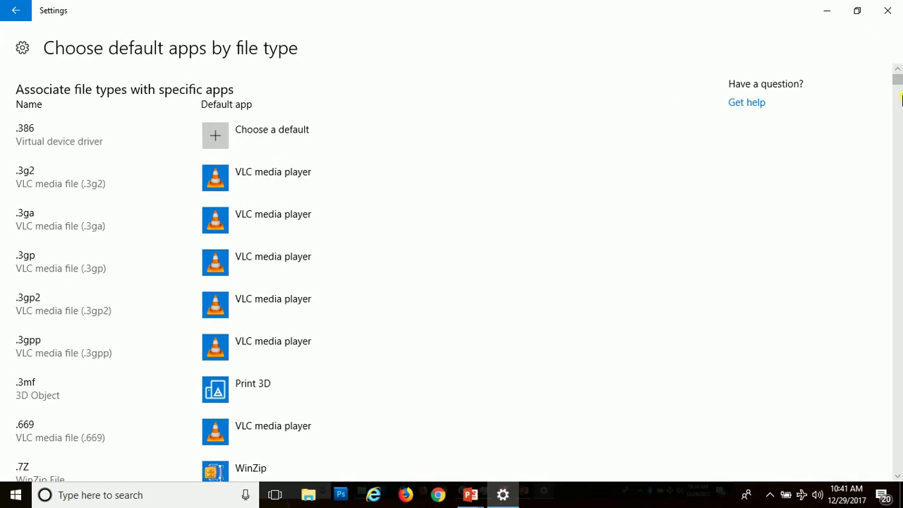
{"action": "left_click_drag", "start_coordinate": [896, 79], "coordinate": [899, 336]}
{"action": "scroll", "coordinate": [253, 282], "scroll_direction": "up", "scroll_amount": 5}
{"action": "scroll", "coordinate": [252, 282], "scroll_direction": "up", "scroll_amount": 15}
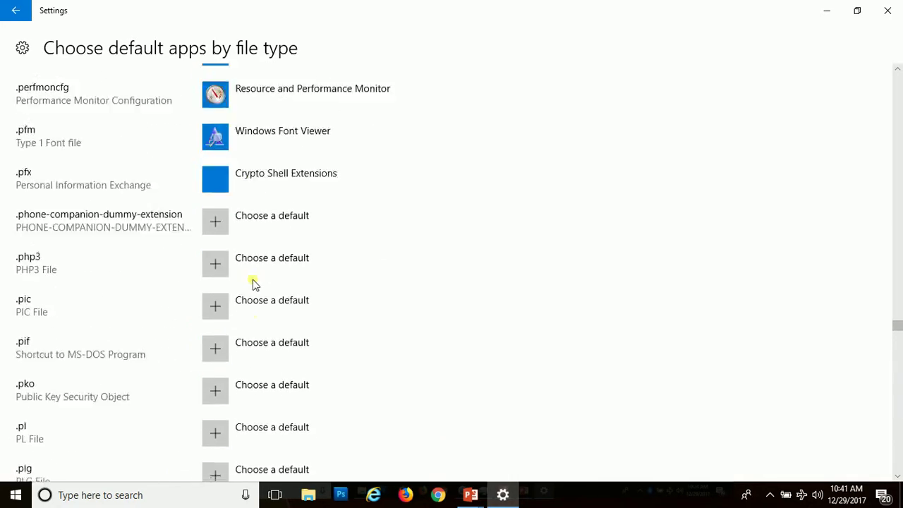
{"action": "scroll", "coordinate": [26, 259], "scroll_direction": "up", "scroll_amount": 15}
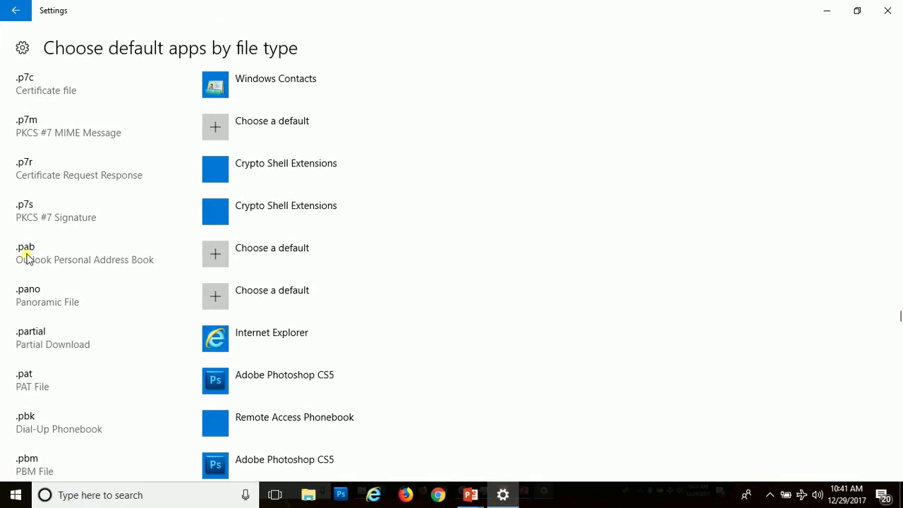
{"action": "scroll", "coordinate": [26, 259], "scroll_direction": "down", "scroll_amount": 15}
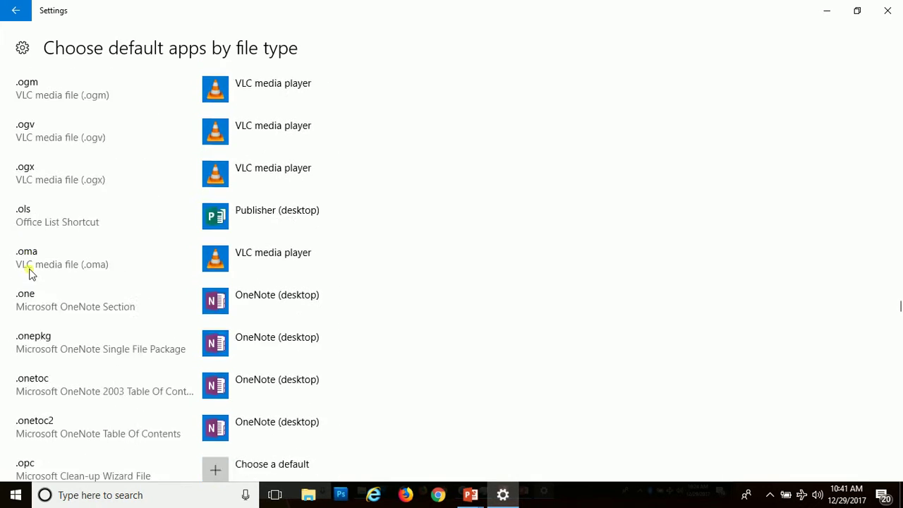
{"action": "scroll", "coordinate": [37, 331], "scroll_direction": "down", "scroll_amount": 1}
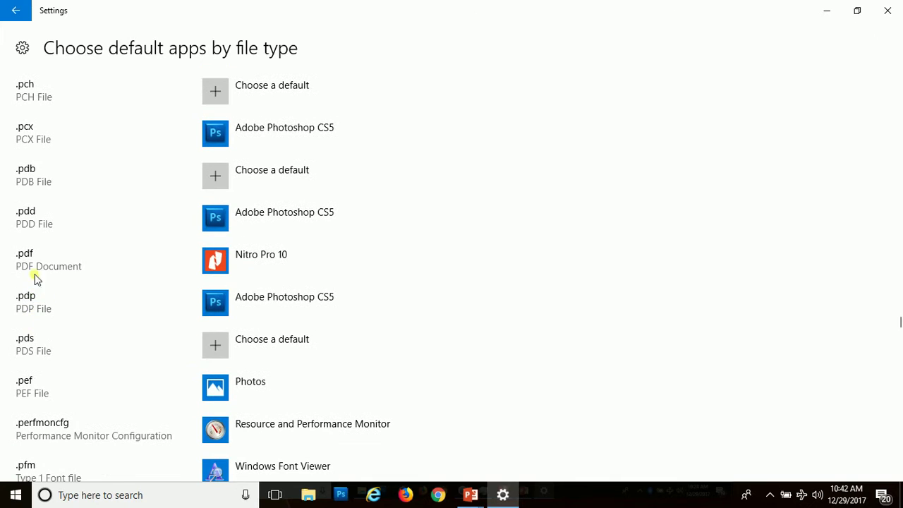
{"action": "left_click", "coordinate": [225, 268]}
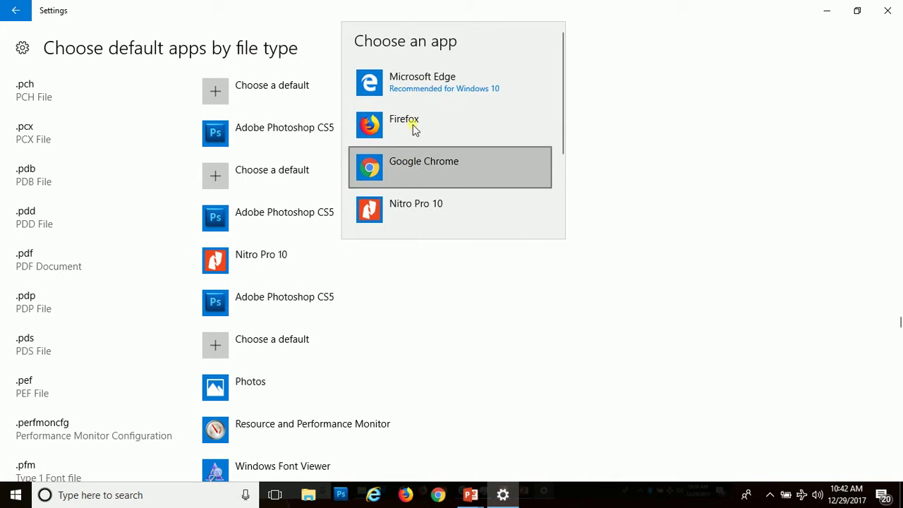
{"action": "left_click", "coordinate": [404, 79]}
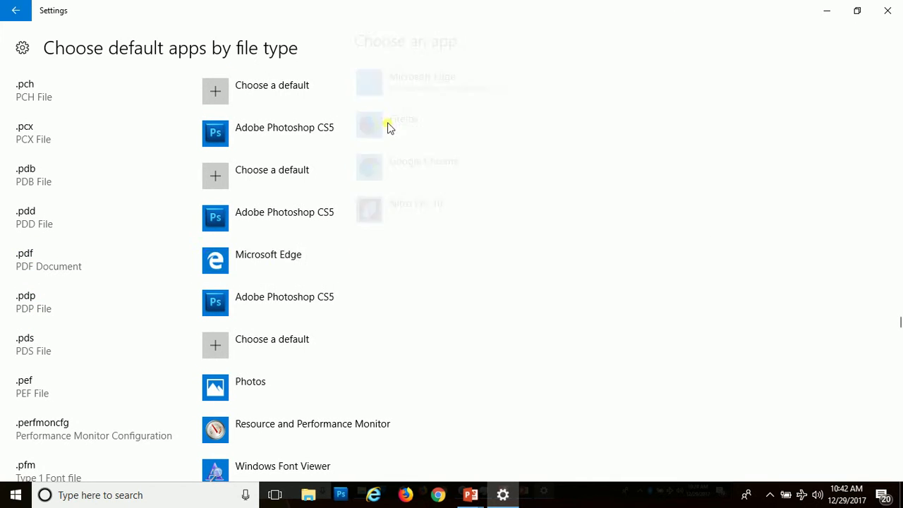
Set the default app for .pdf files to Nitro Pro 10.
{"action": "left_click", "coordinate": [258, 265]}
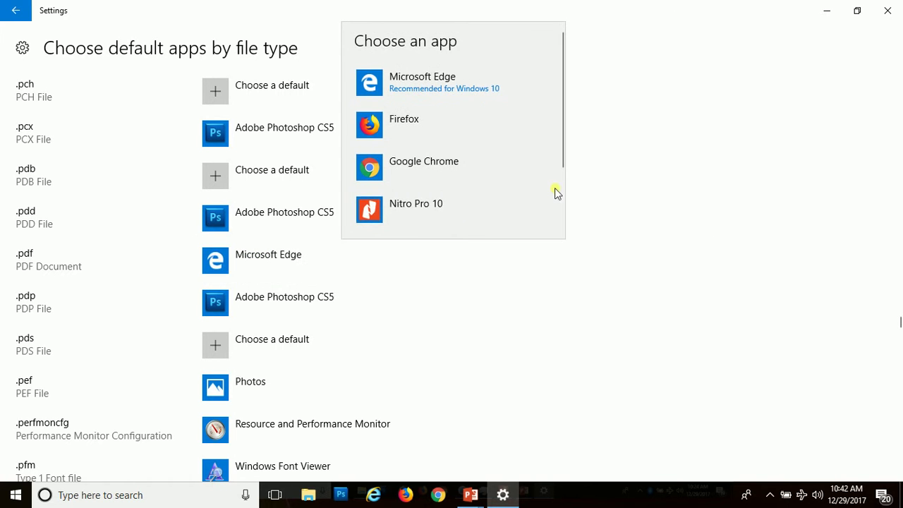
{"action": "scroll", "coordinate": [440, 203], "scroll_direction": "down", "scroll_amount": 3}
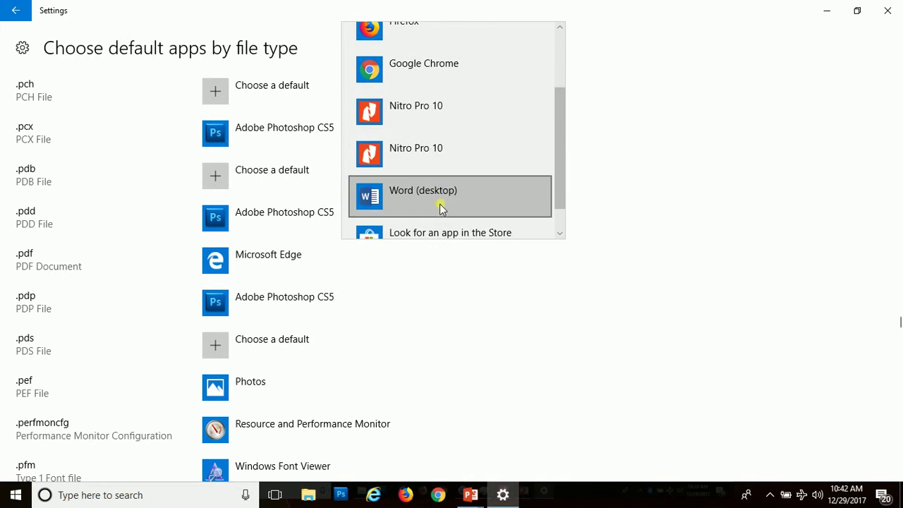
{"action": "left_click", "coordinate": [424, 113]}
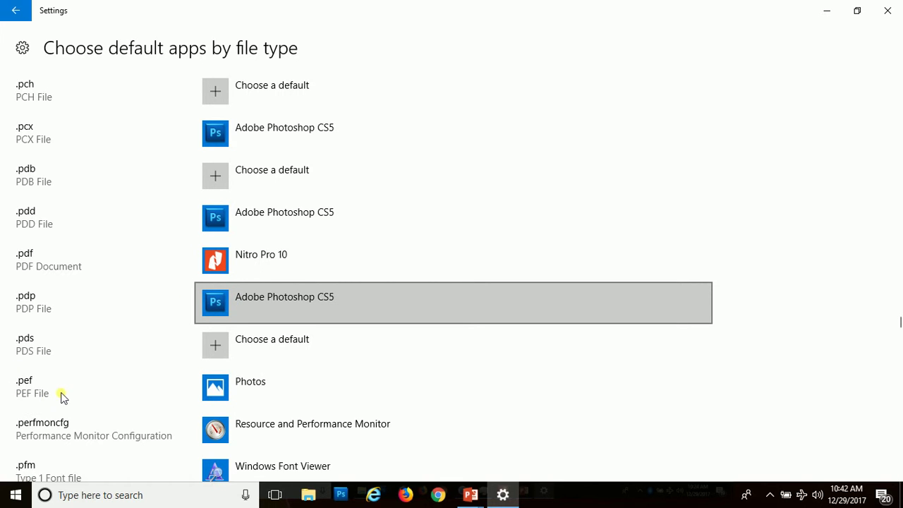
View the apps offered for .pef files and dismiss the choices without selecting one.
{"action": "scroll", "coordinate": [62, 397], "scroll_direction": "down", "scroll_amount": 3}
{"action": "left_click", "coordinate": [229, 262]}
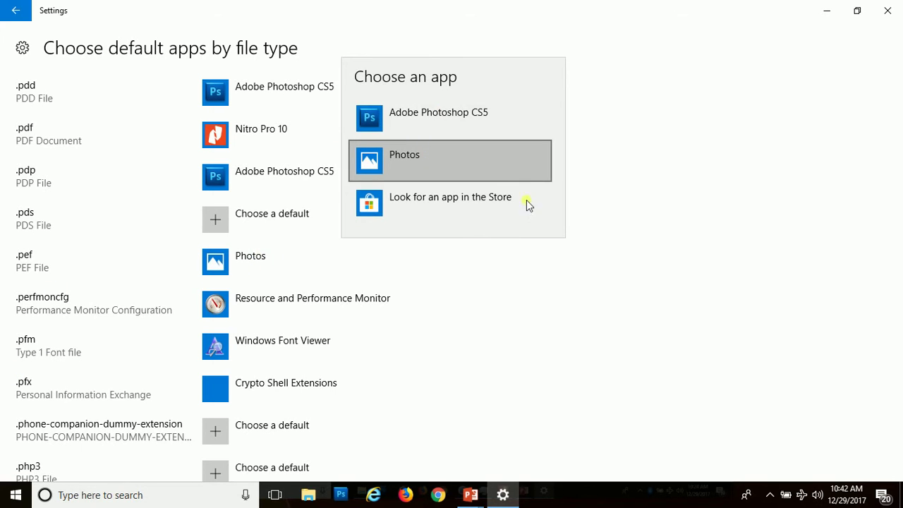
{"action": "left_click", "coordinate": [746, 239]}
Look through the file type associations from .pdf back to the .m4 formats, and return to the Default apps page.
{"action": "scroll", "coordinate": [746, 239], "scroll_direction": "up", "scroll_amount": 1}
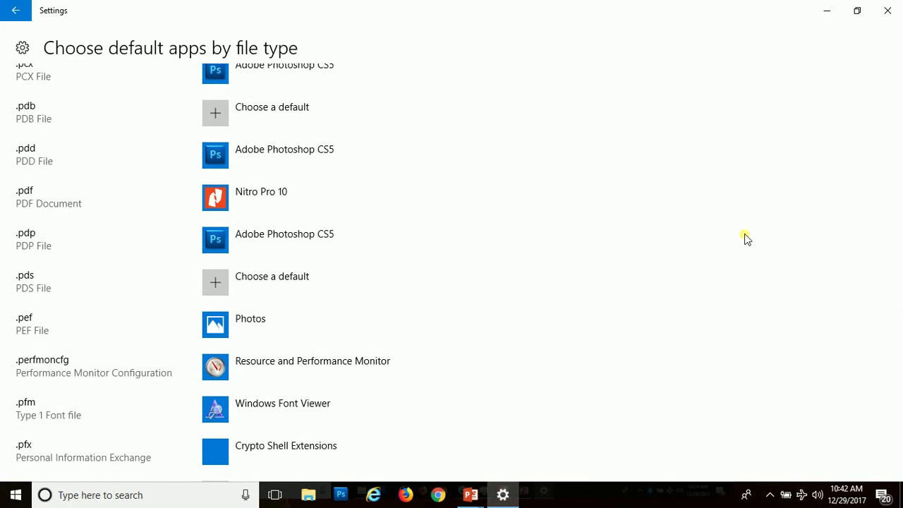
{"action": "scroll", "coordinate": [738, 239], "scroll_direction": "up", "scroll_amount": 15}
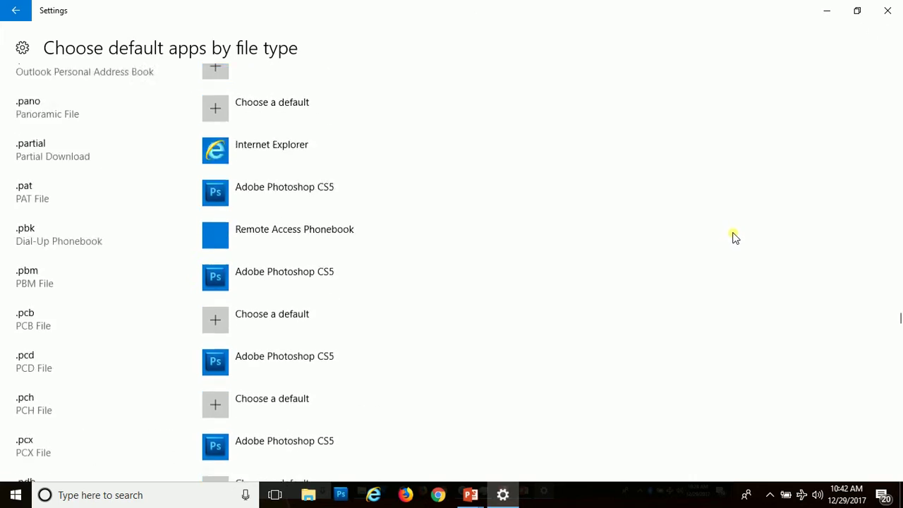
{"action": "scroll", "coordinate": [738, 230], "scroll_direction": "up", "scroll_amount": 20}
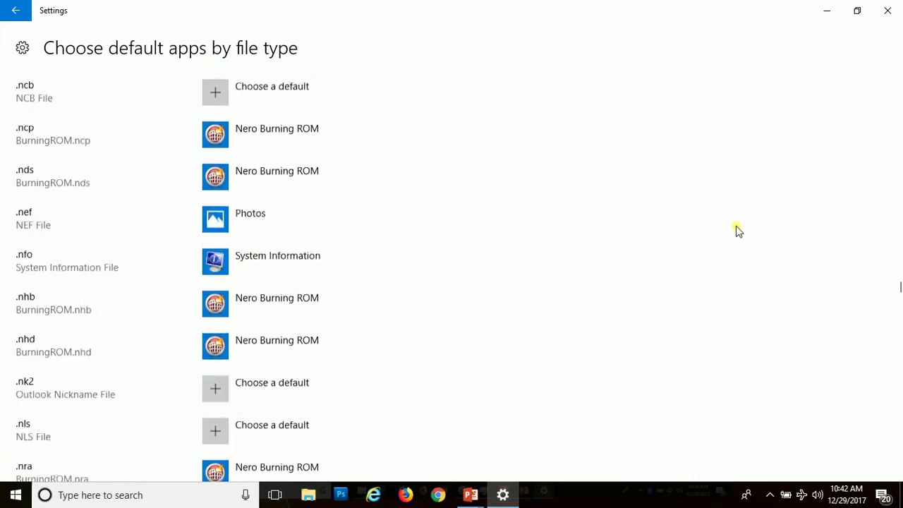
{"action": "scroll", "coordinate": [738, 226], "scroll_direction": "up", "scroll_amount": 10}
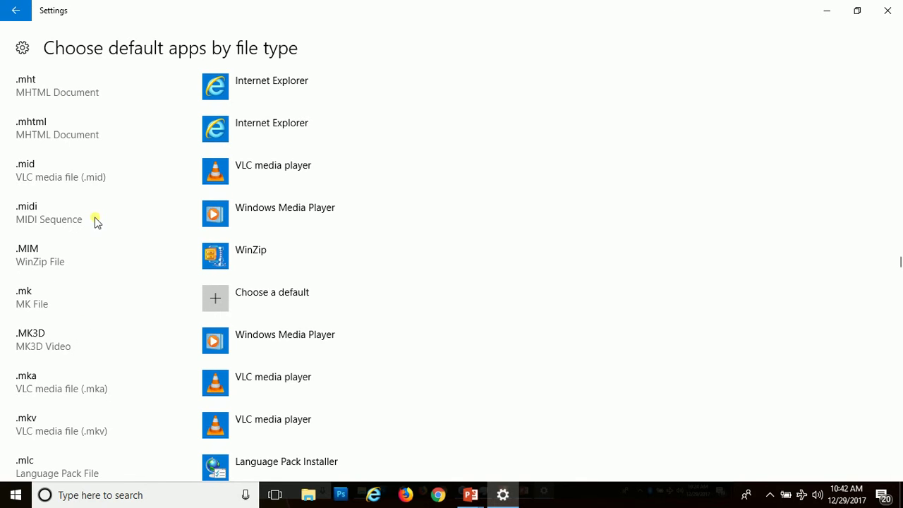
{"action": "scroll", "coordinate": [97, 223], "scroll_direction": "up", "scroll_amount": 10}
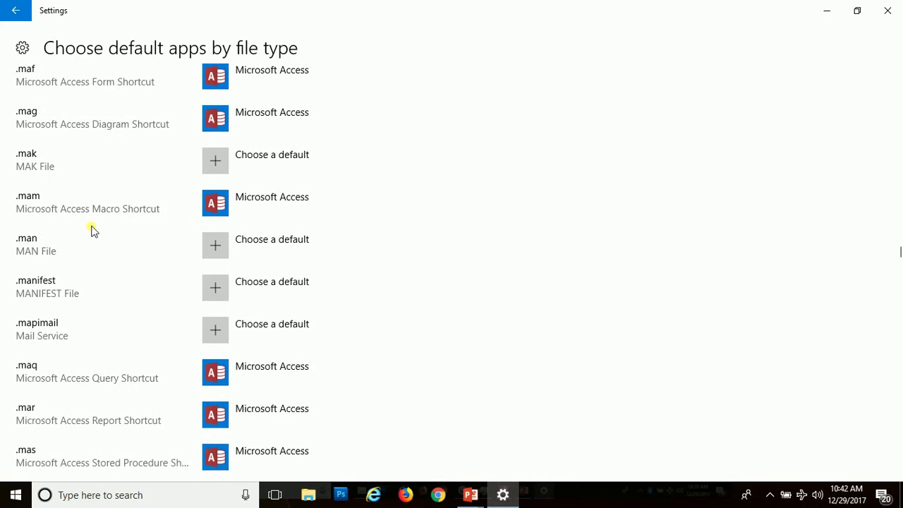
{"action": "scroll", "coordinate": [93, 230], "scroll_direction": "up", "scroll_amount": 5}
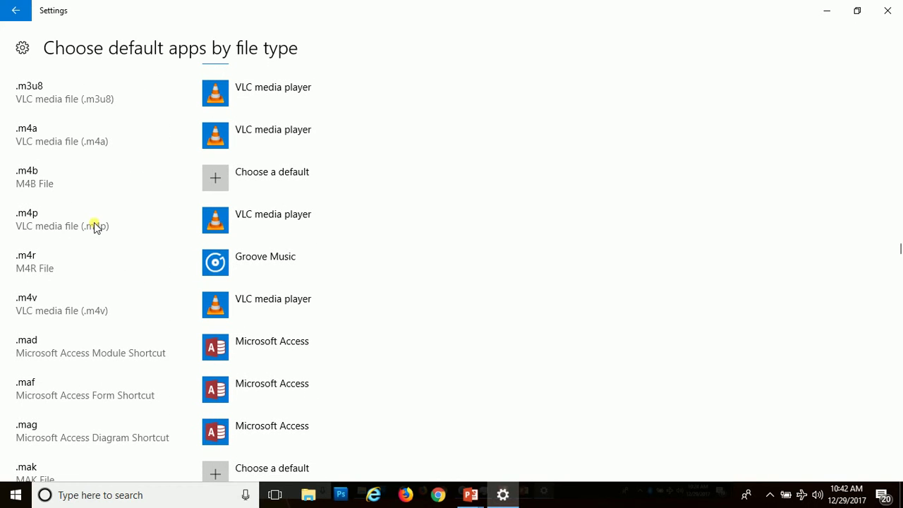
{"action": "left_click", "coordinate": [17, 16]}
{"action": "left_click", "coordinate": [17, 15]}
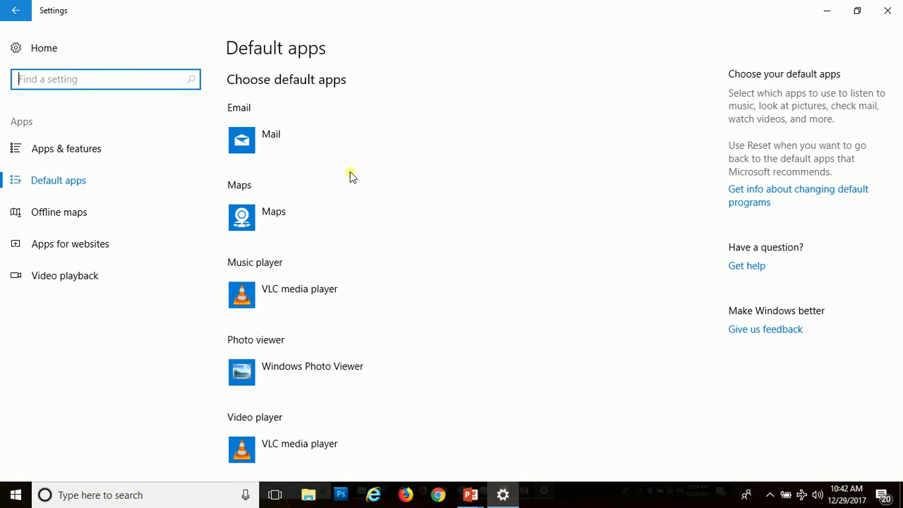